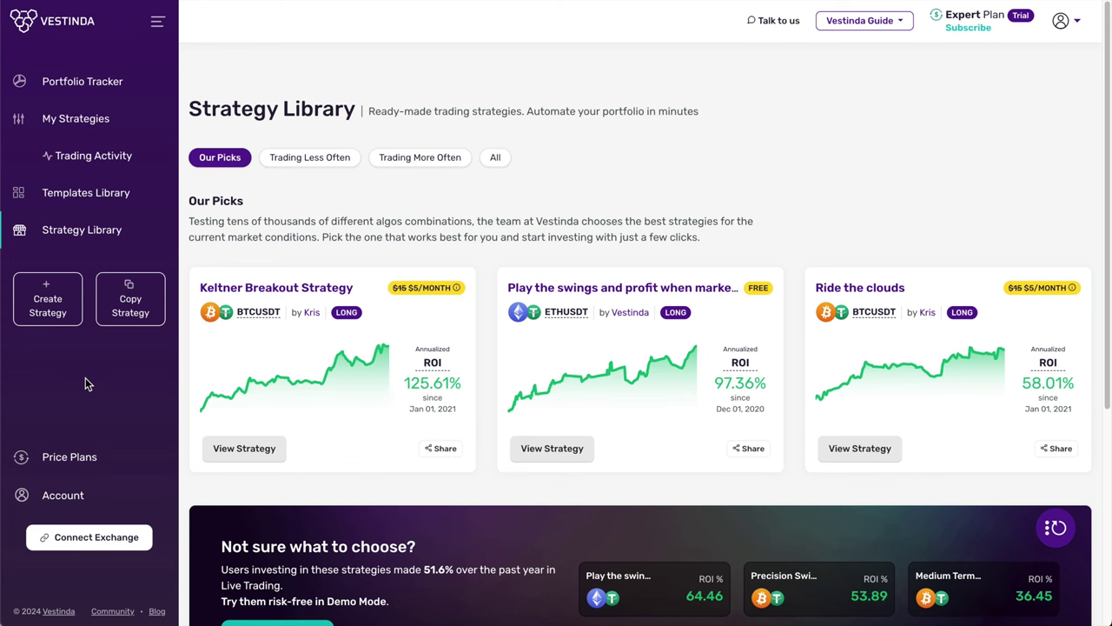
# Step: Switch to the Templates Library and scroll through the ready-to-use strategy templates
pyautogui.click(106, 207)
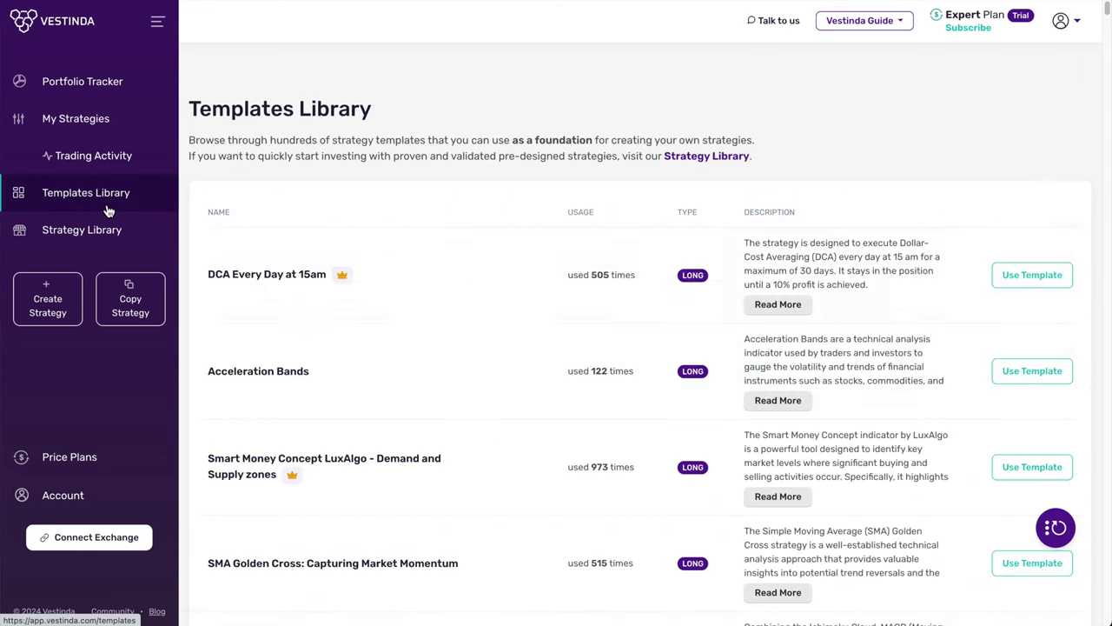
pyautogui.scroll(-3, 434, 404)
pyautogui.scroll(-6, 434, 402)
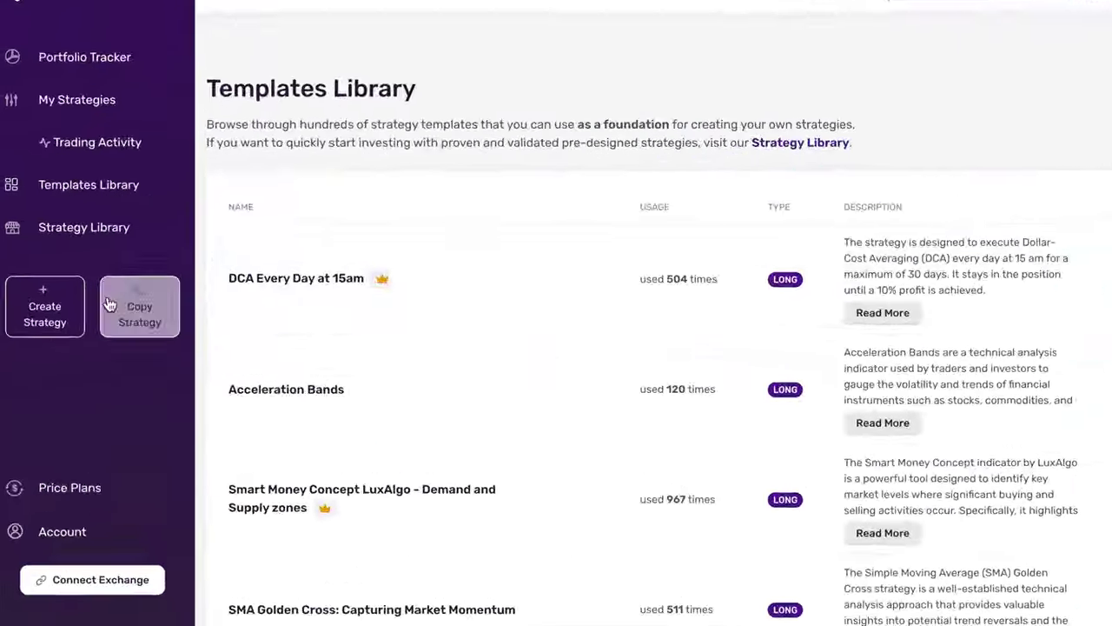
# Step: Start a brand-new strategy from scratch via Create Strategy
pyautogui.click(56, 365)
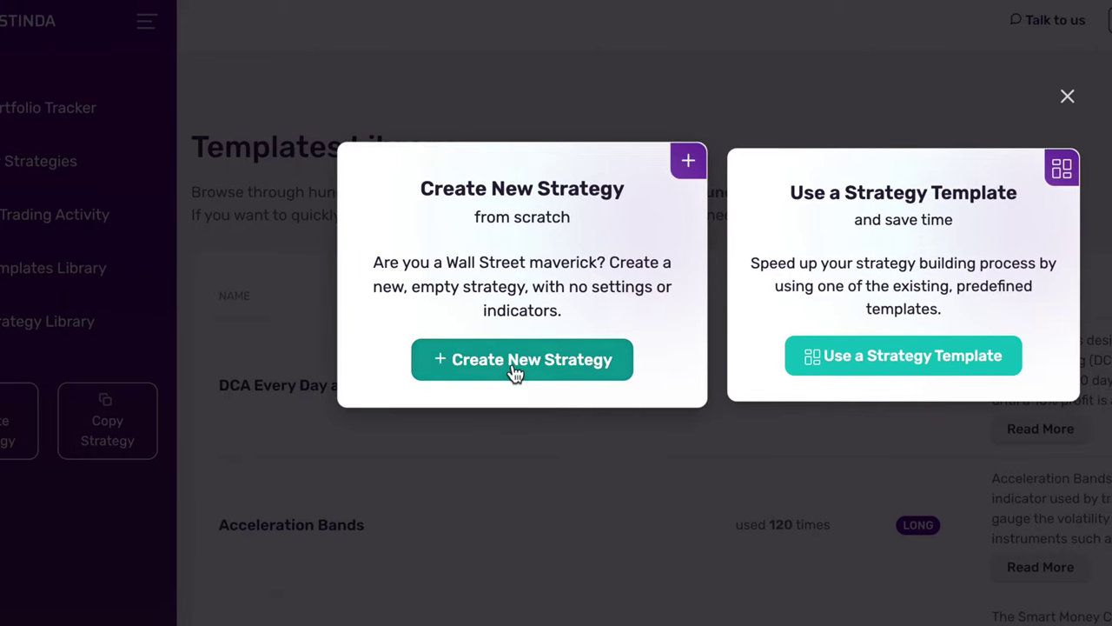
pyautogui.click(515, 372)
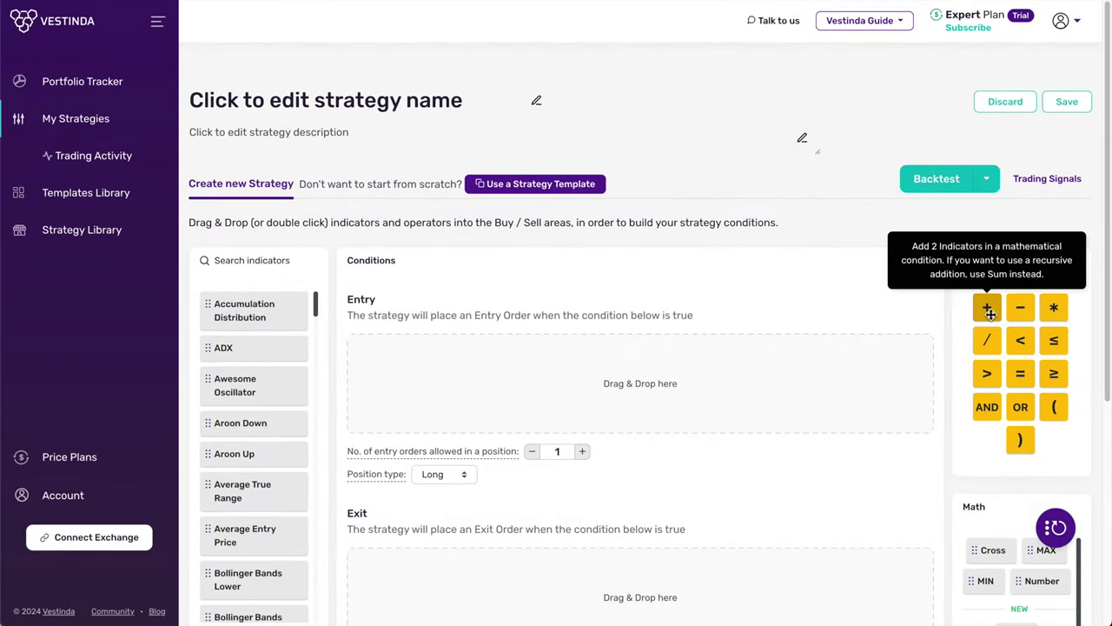
pyautogui.scroll(-2, 990, 347)
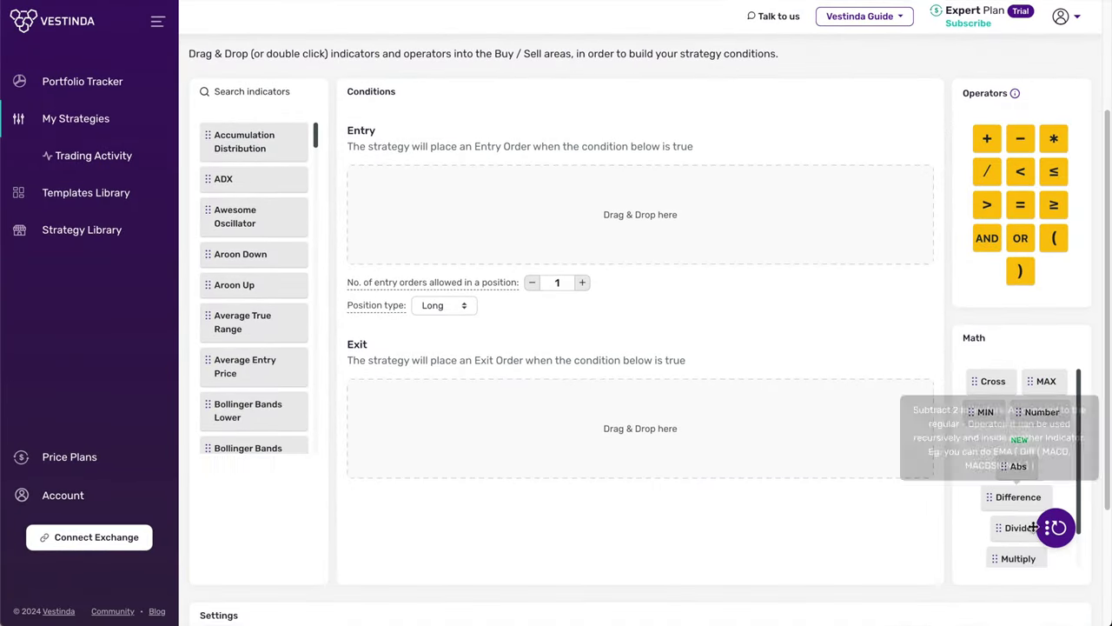
# Step: Name the strategy 'TEMA Strategy' with the description 'Strategy notes'
pyautogui.doubleClick(248, 184)
pyautogui.click(598, 369)
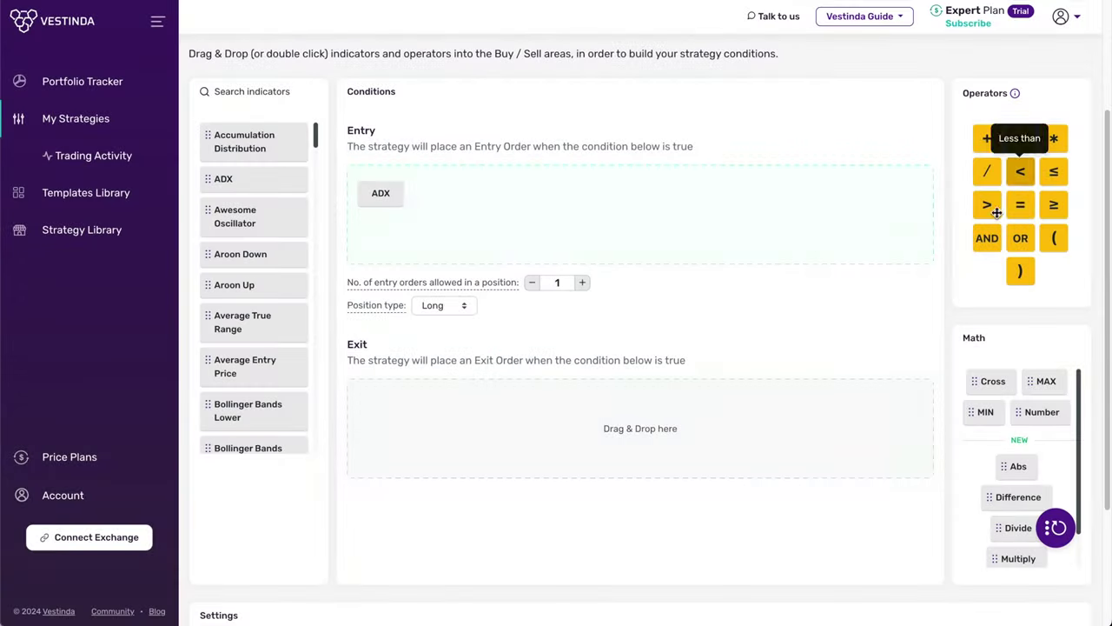
pyautogui.moveTo(987, 205); pyautogui.dragTo(672, 199)
pyautogui.moveTo(235, 284); pyautogui.dragTo(469, 209)
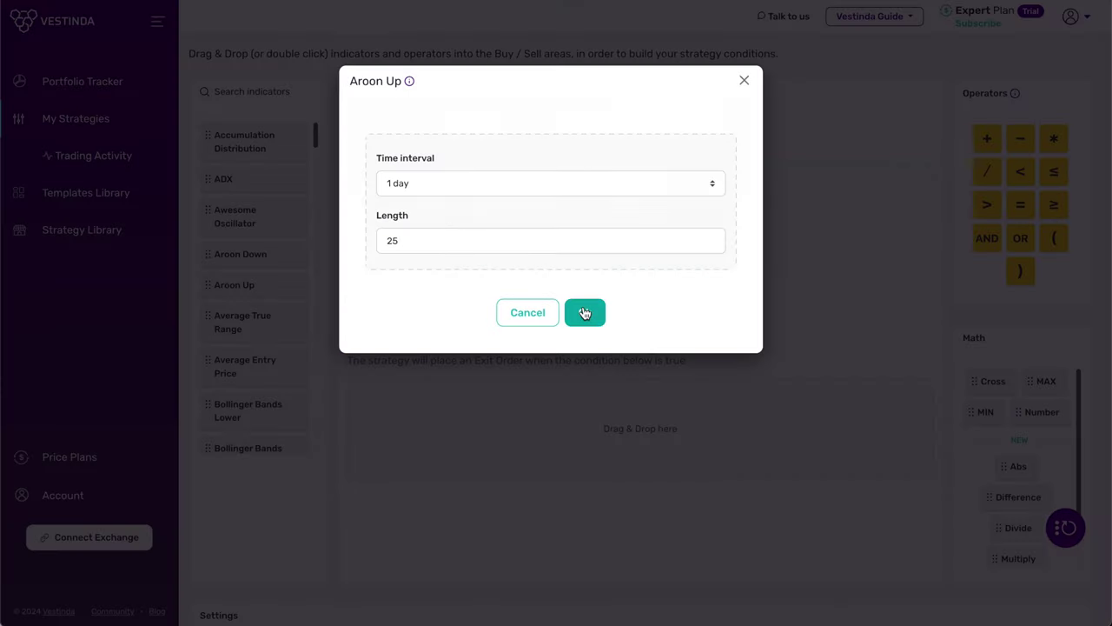
pyautogui.write('TEMA Strategy')
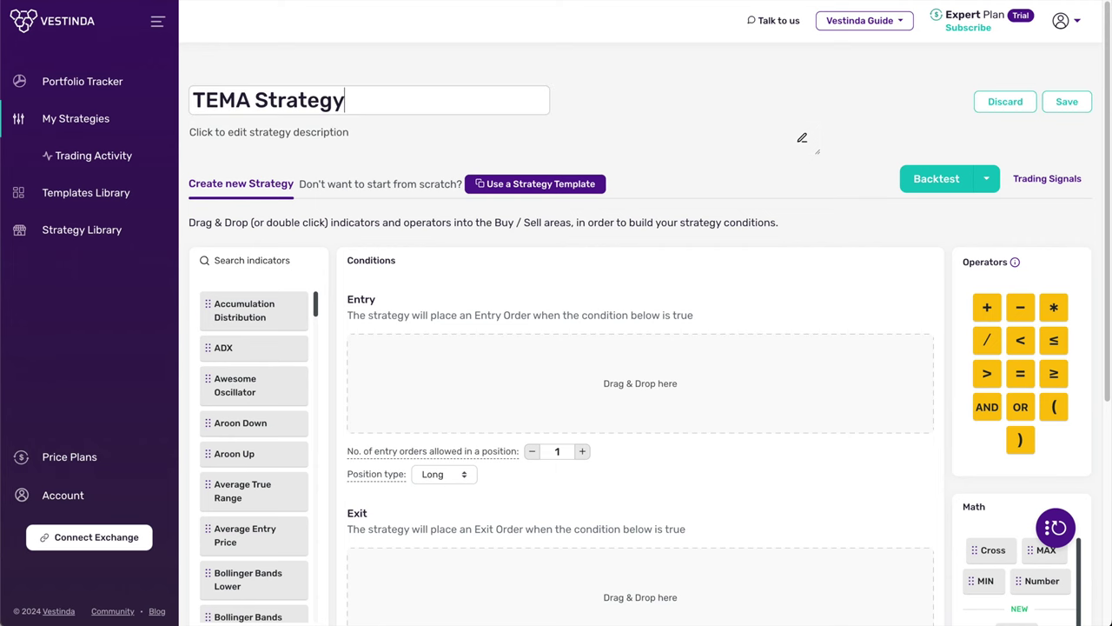
pyautogui.click(312, 137)
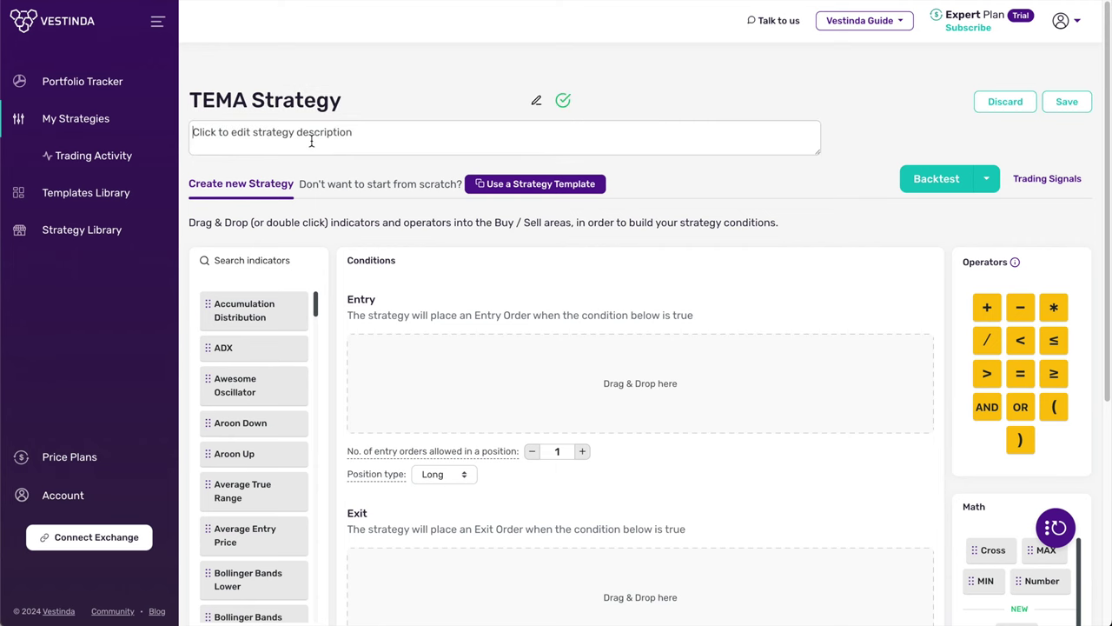
pyautogui.write('Strategy notes')
pyautogui.click(368, 180)
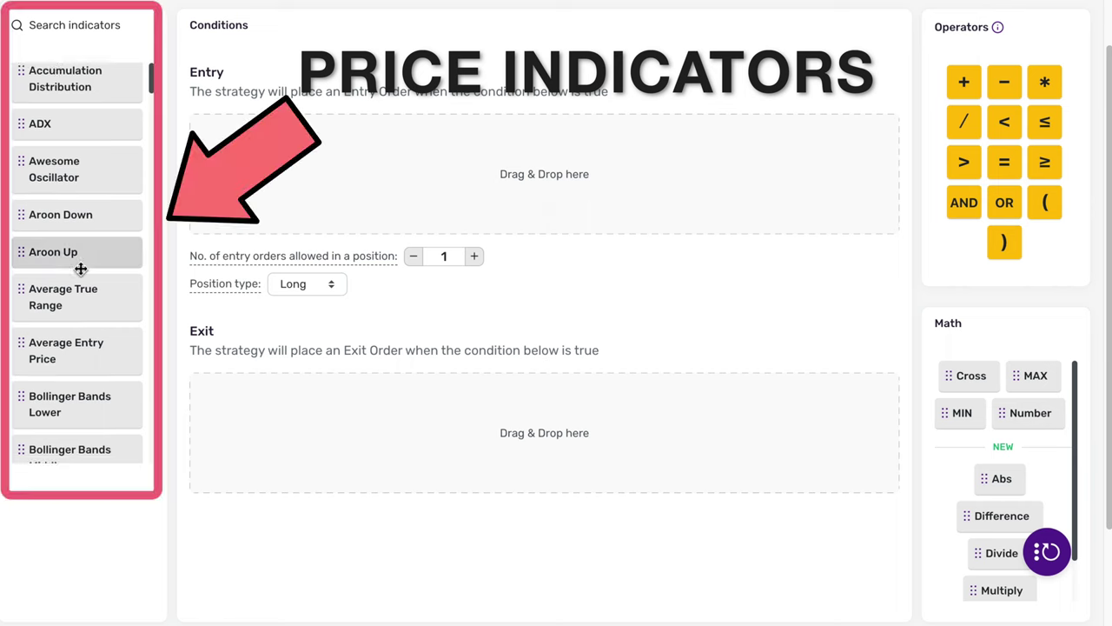
# Step: Scroll down through the long list of available indicators
pyautogui.scroll(-2, 81, 338)
pyautogui.scroll(-1, 80, 269)
pyautogui.scroll(-2, 80, 268)
pyautogui.scroll(-2, 79, 269)
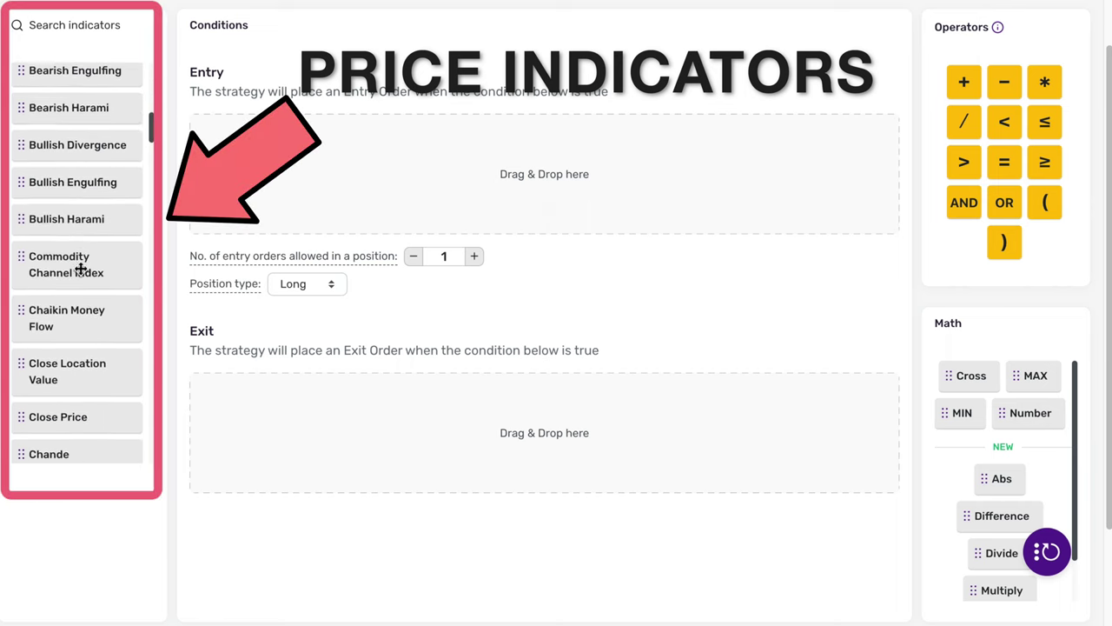
pyautogui.scroll(-2, 80, 268)
pyautogui.scroll(-3, 80, 268)
pyautogui.scroll(-1, 80, 268)
pyautogui.scroll(-1, 80, 269)
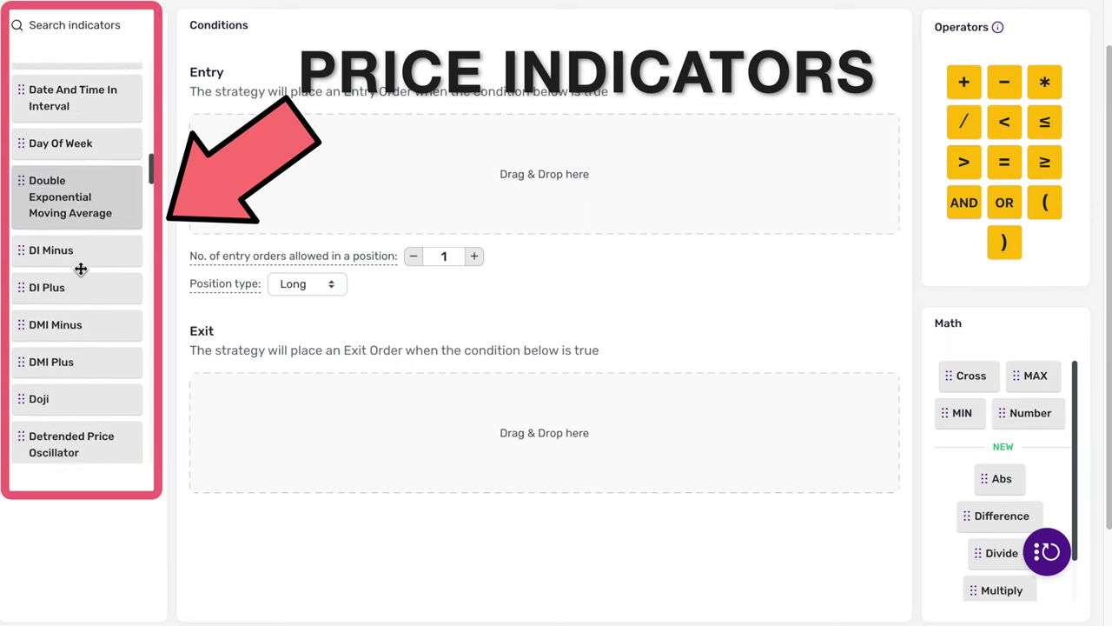
pyautogui.scroll(-3, 80, 268)
pyautogui.scroll(-1, 80, 269)
pyautogui.scroll(-4, 80, 268)
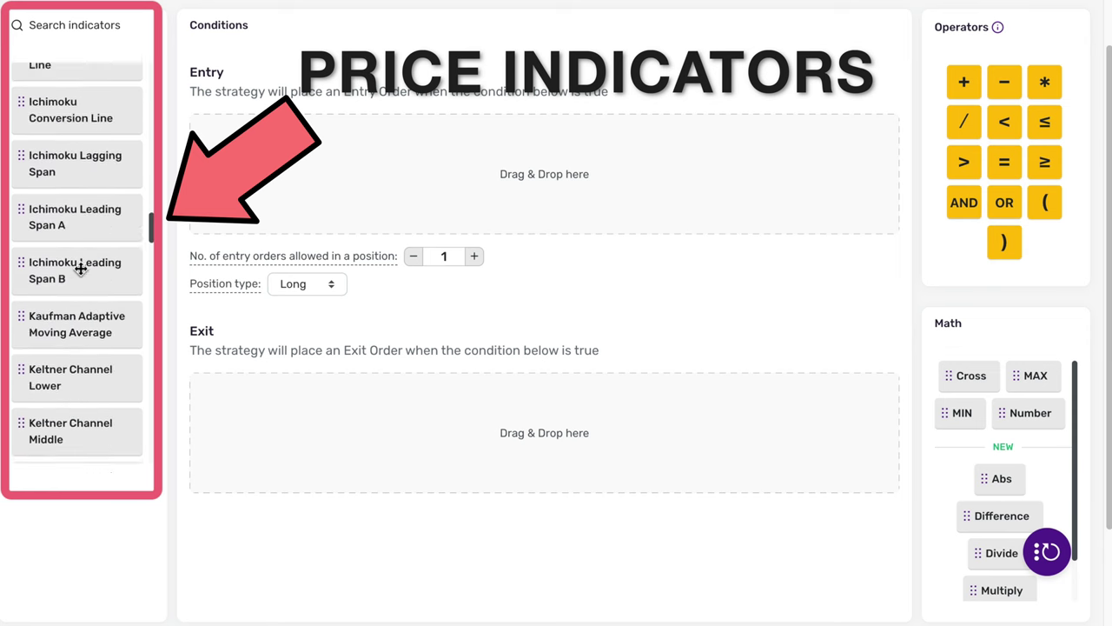
pyautogui.scroll(-1, 83, 270)
pyautogui.scroll(-2, 86, 272)
pyautogui.scroll(-4, 86, 272)
pyautogui.scroll(-1, 83, 277)
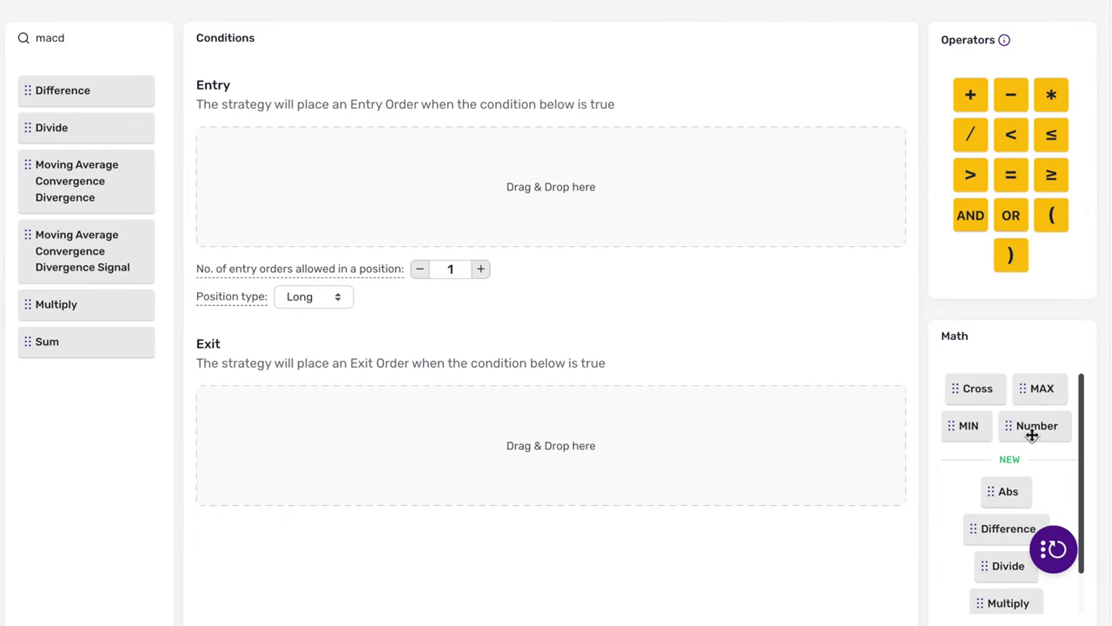
pyautogui.moveTo(1000, 528)
pyautogui.mouseDown()
pyautogui.moveTo(385, 159)
pyautogui.moveTo(371, 177)
pyautogui.mouseUp()
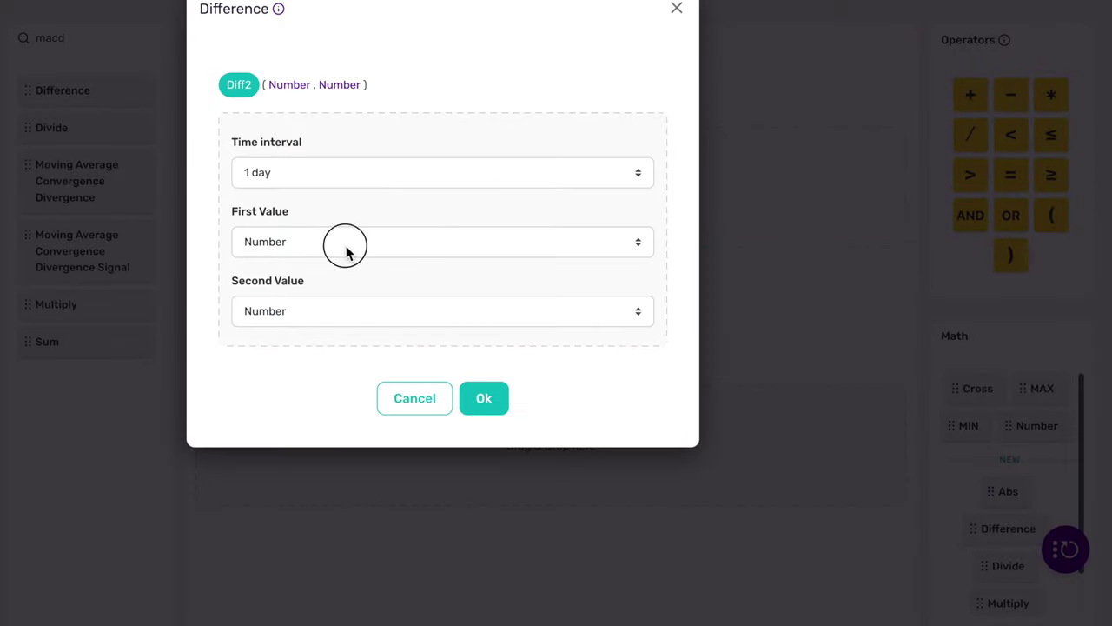
pyautogui.click(345, 250)
pyautogui.click(379, 80)
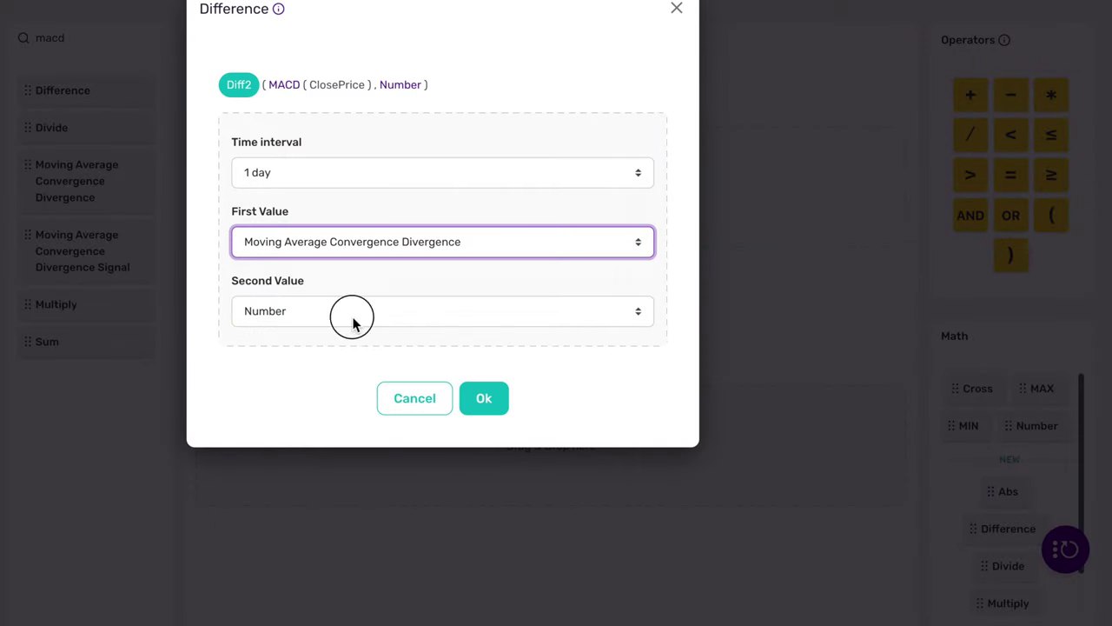
pyautogui.click(352, 313)
pyautogui.click(396, 164)
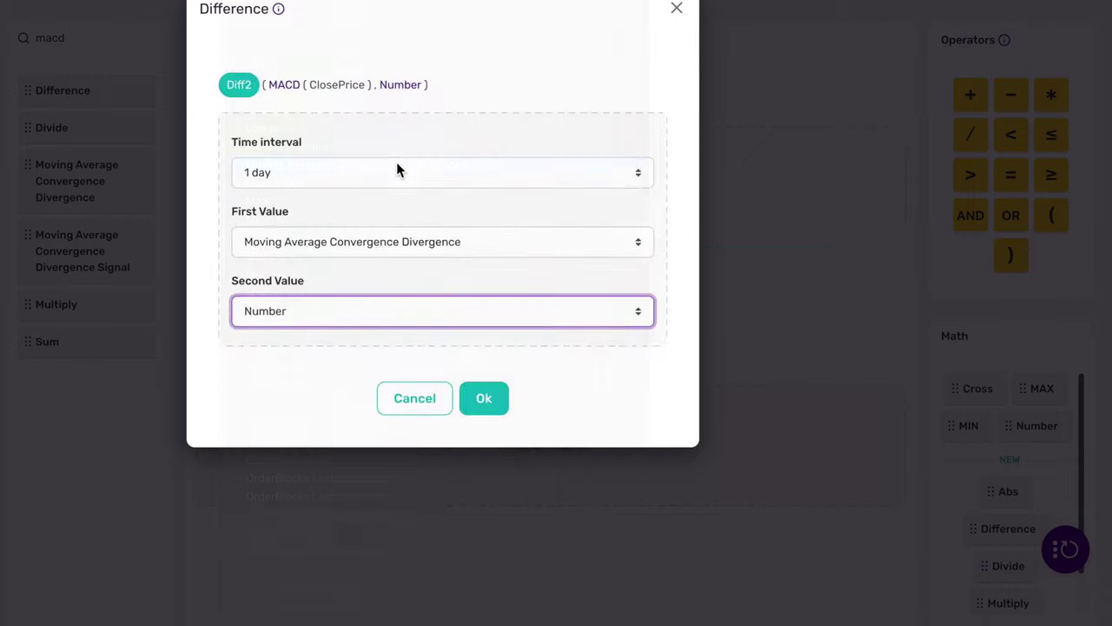
pyautogui.click(482, 398)
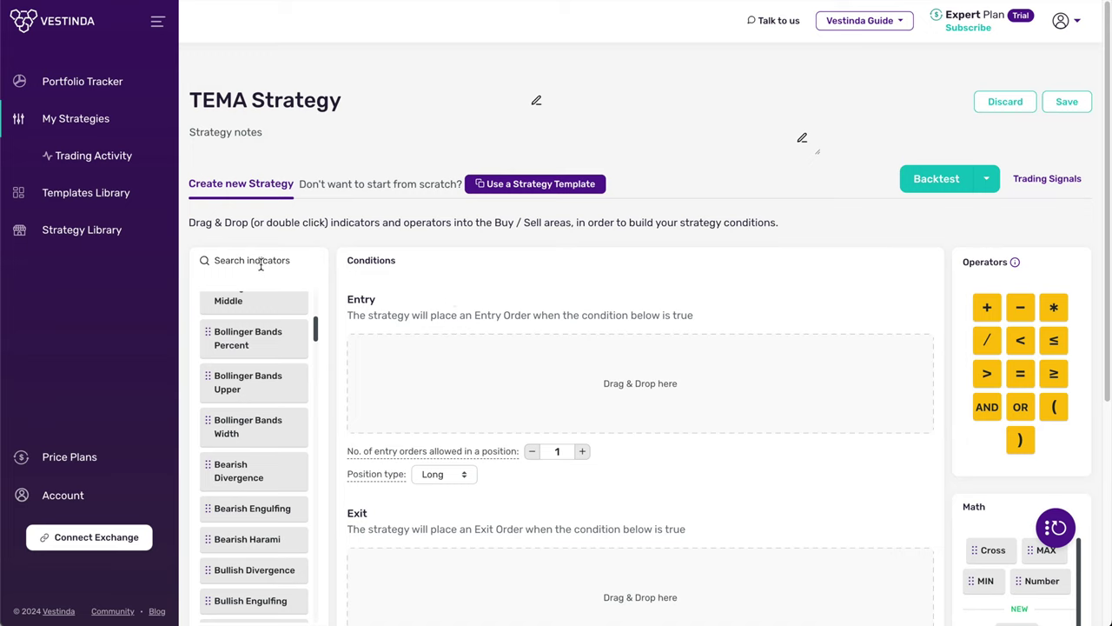
# Step: Begin the entry condition with Close Price followed by a greater-than comparison
pyautogui.write('close')
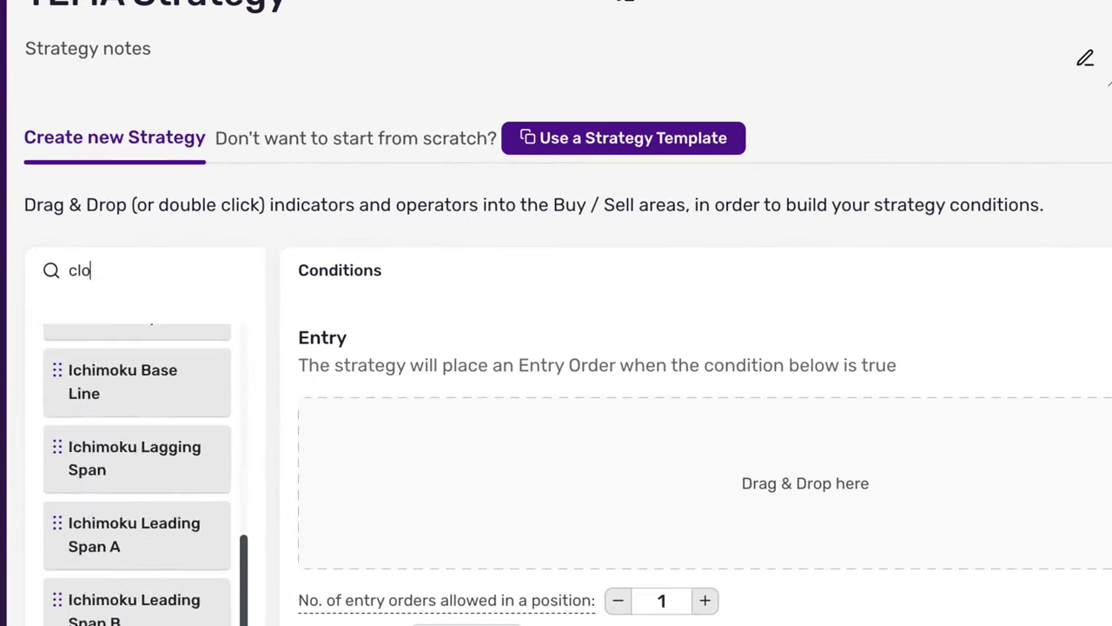
pyautogui.moveTo(165, 385); pyautogui.dragTo(436, 430)
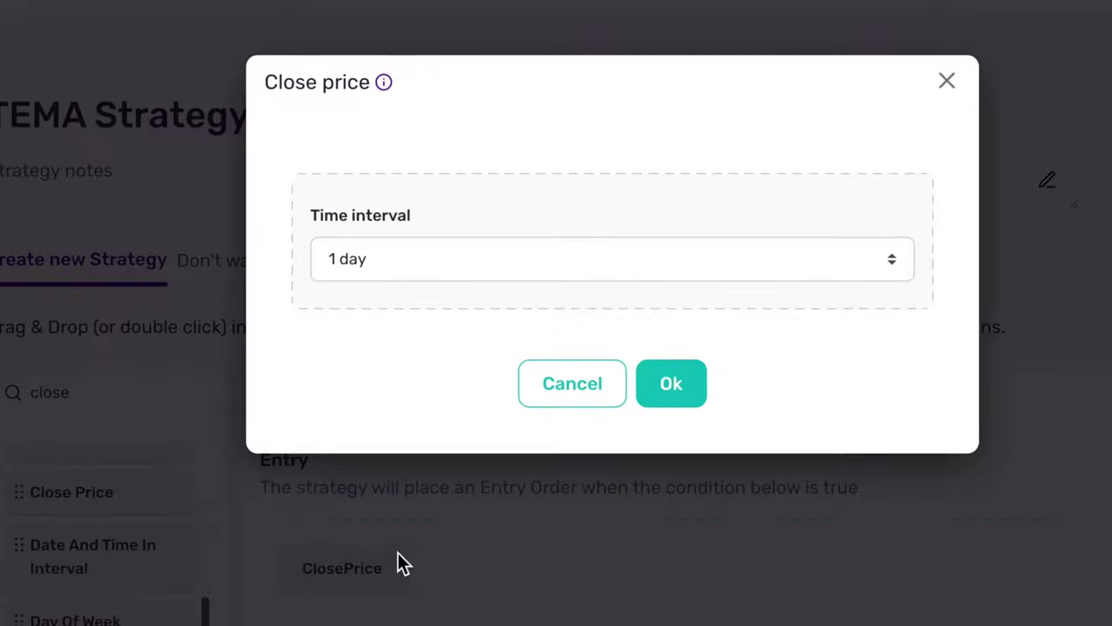
pyautogui.click(673, 265)
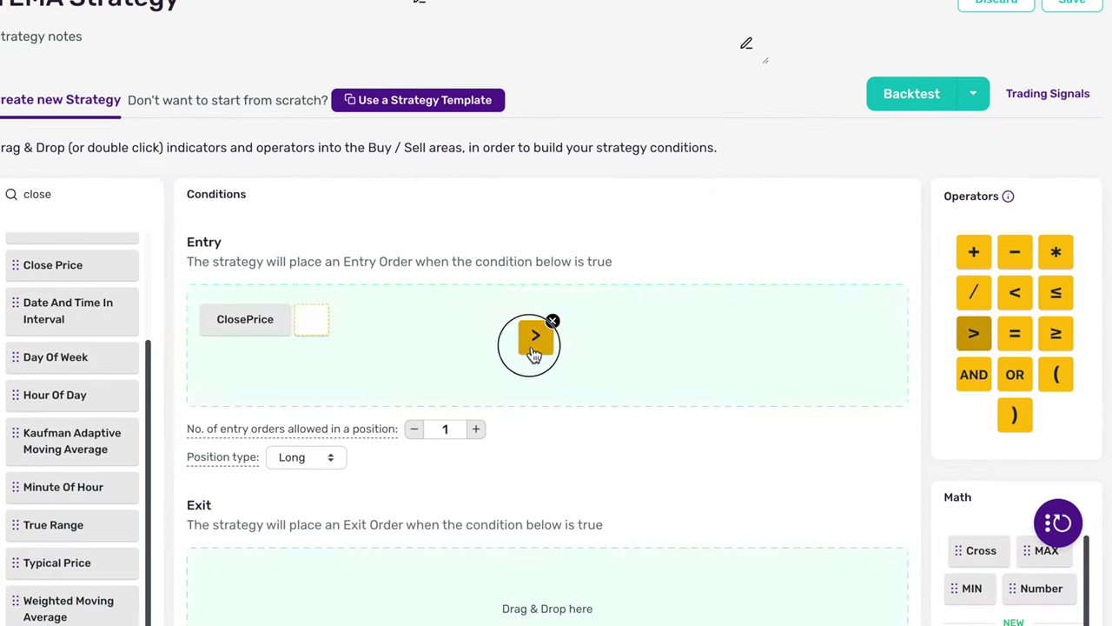
pyautogui.moveTo(974, 343); pyautogui.dragTo(528, 350)
# Step: Complete the entry as ClosePrice > TEMA, keeping TEMA at 1 day, Close price, length 9
pyautogui.doubleClick(37, 193)
pyautogui.press('BackSpace')
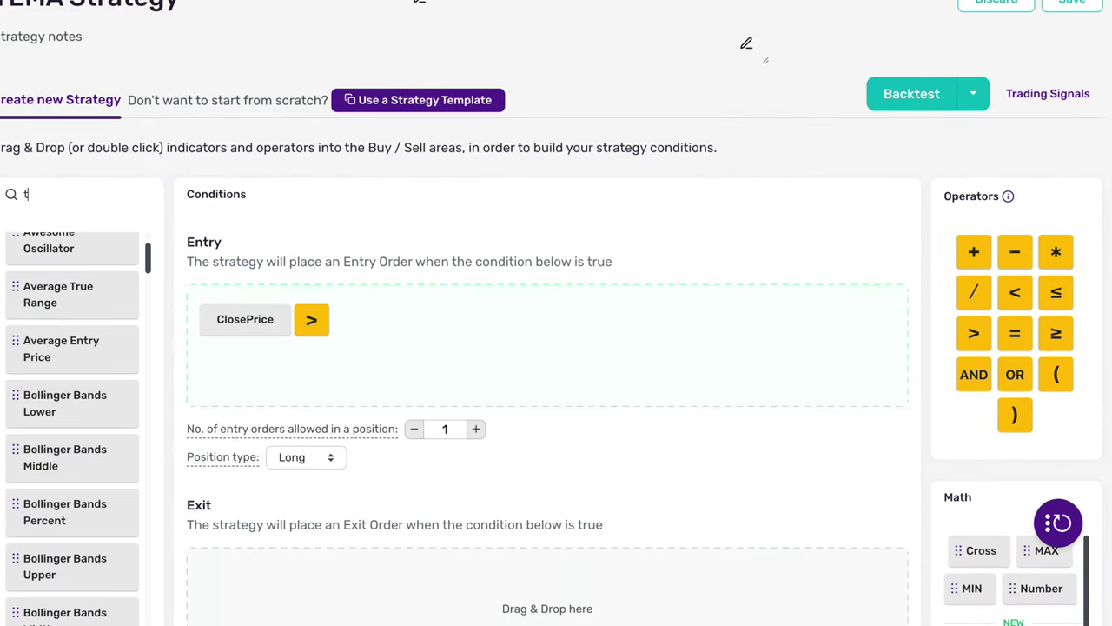
pyautogui.write('tema')
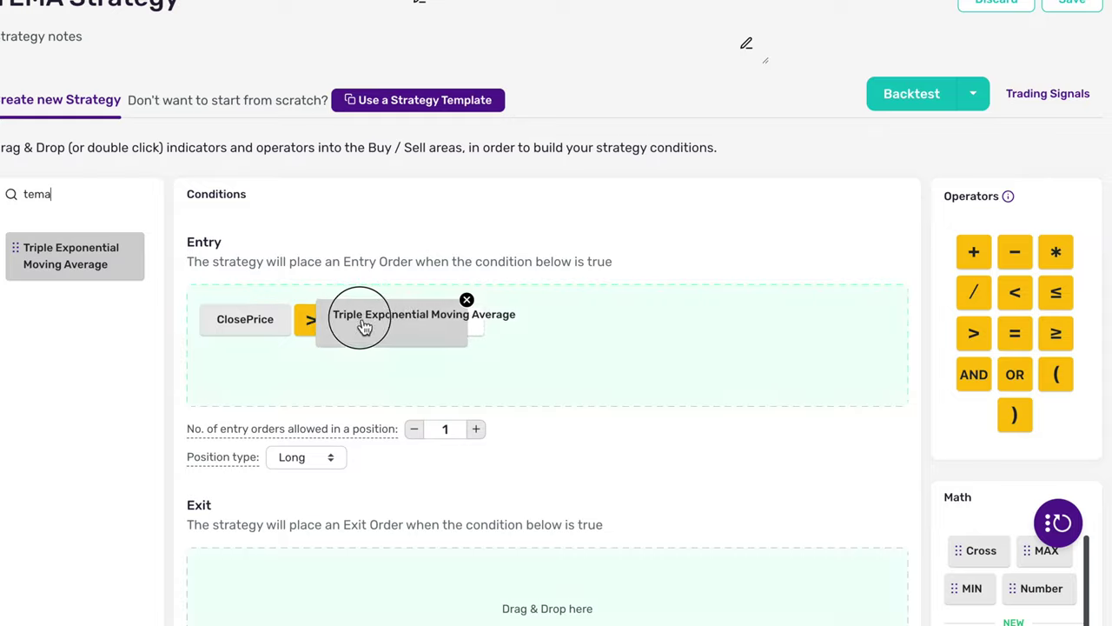
pyautogui.moveTo(47, 252); pyautogui.dragTo(365, 328)
pyautogui.click(404, 254)
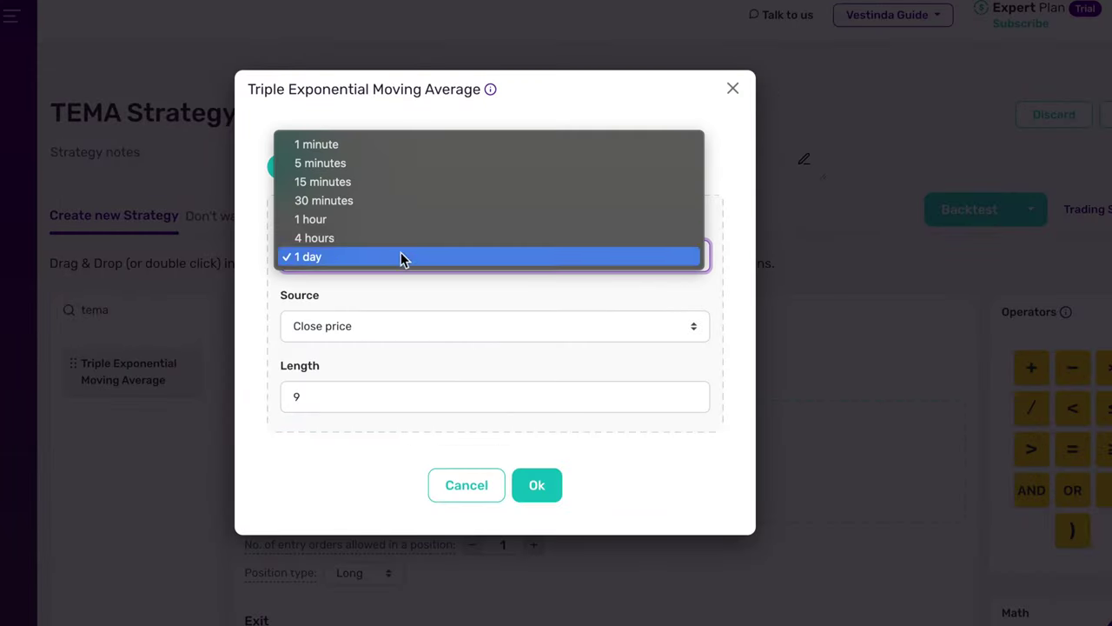
pyautogui.click(401, 257)
pyautogui.click(390, 395)
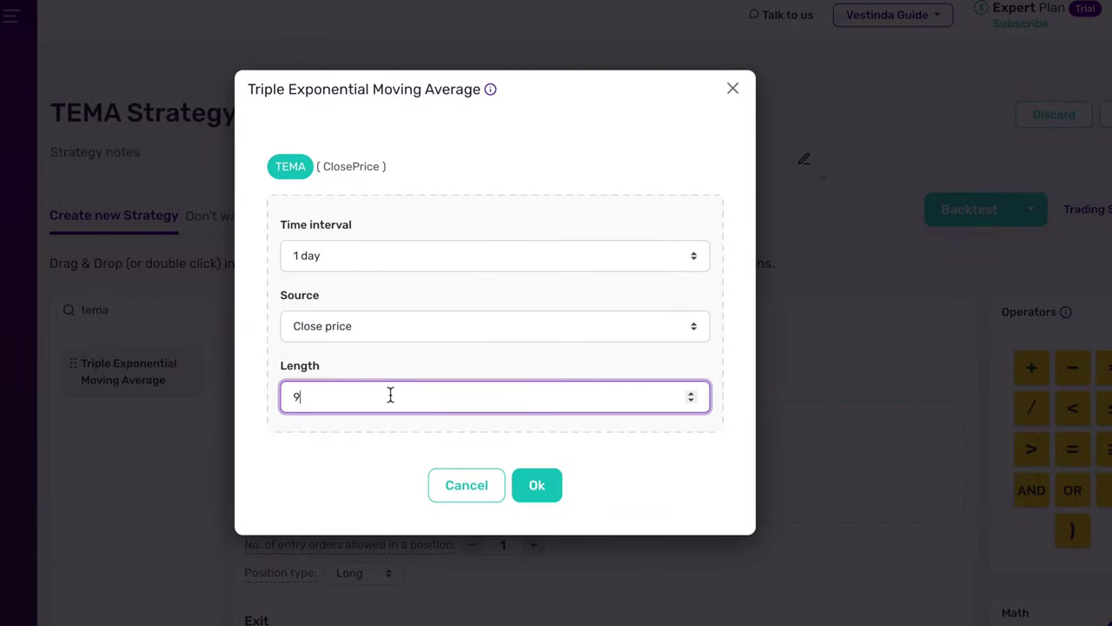
pyautogui.click(515, 483)
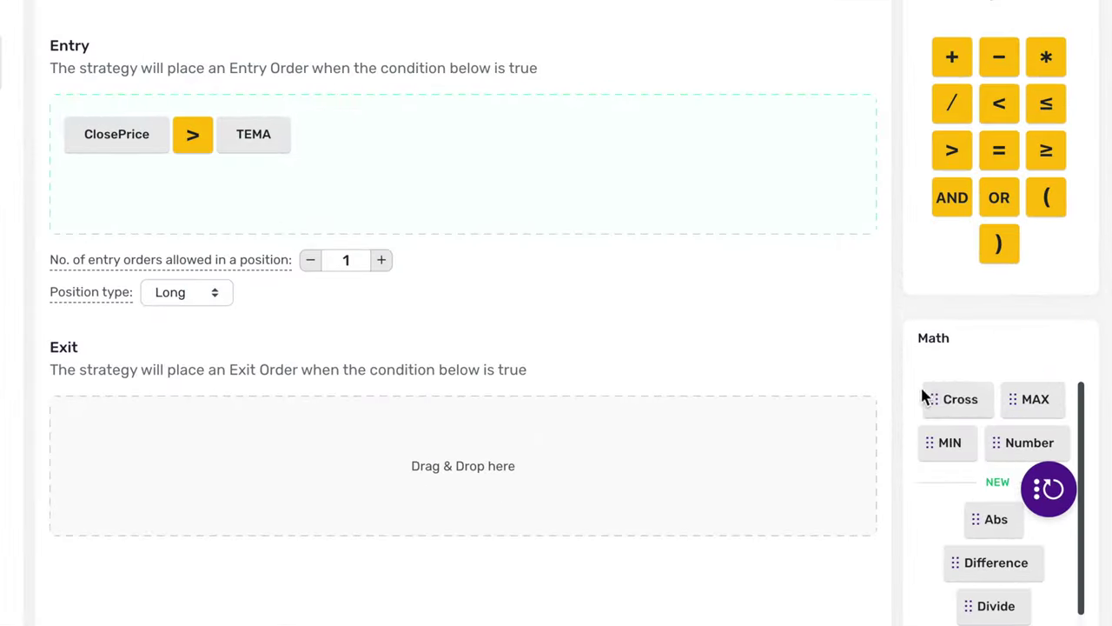
# Step: Set the exit condition to a Cross of close price under TEMA
pyautogui.moveTo(925, 396); pyautogui.dragTo(774, 400)
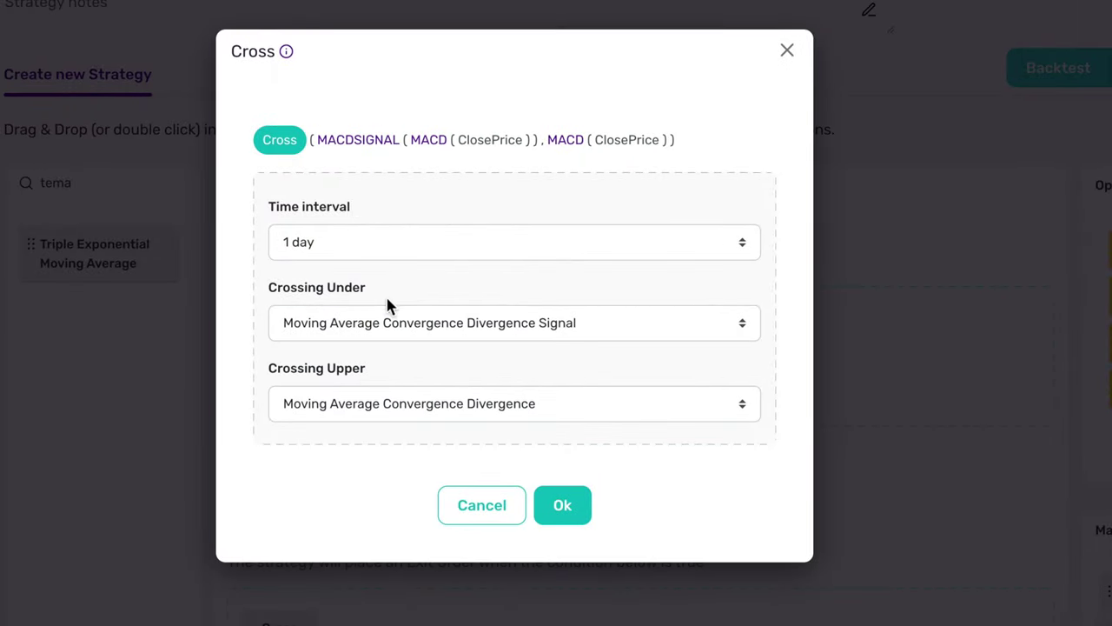
pyautogui.click(428, 318)
pyautogui.click(401, 66)
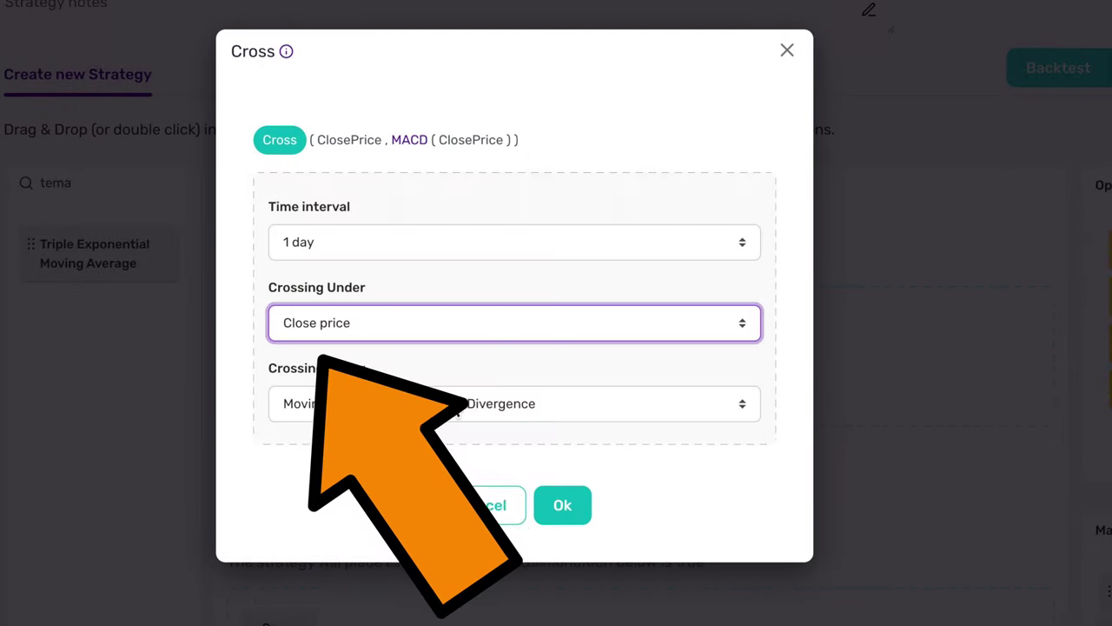
pyautogui.click(524, 403)
pyautogui.click(569, 599)
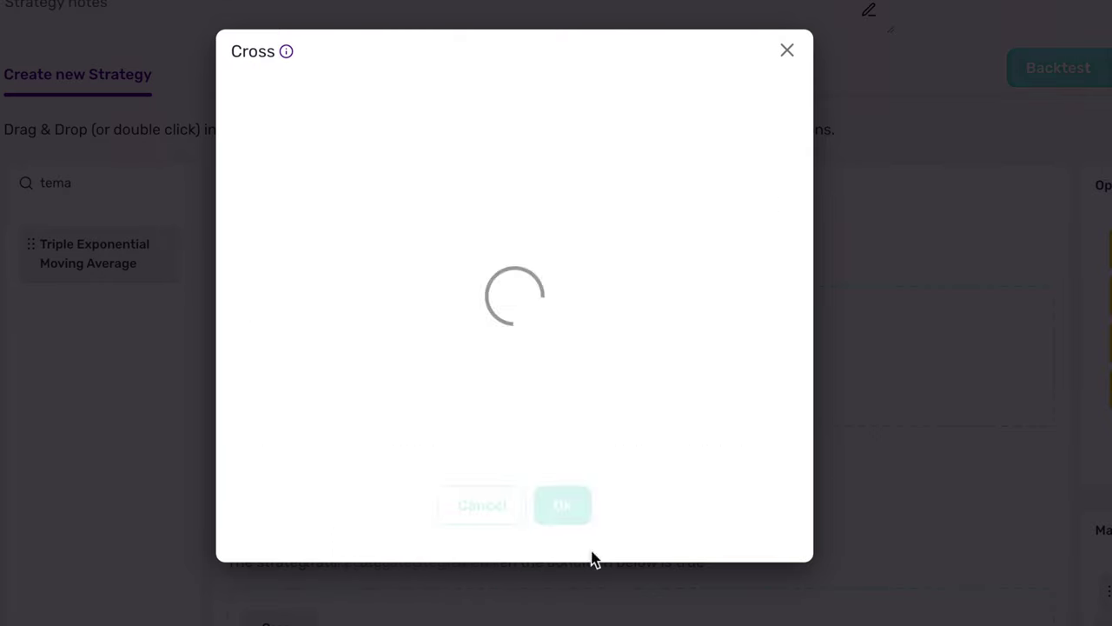
pyautogui.click(570, 512)
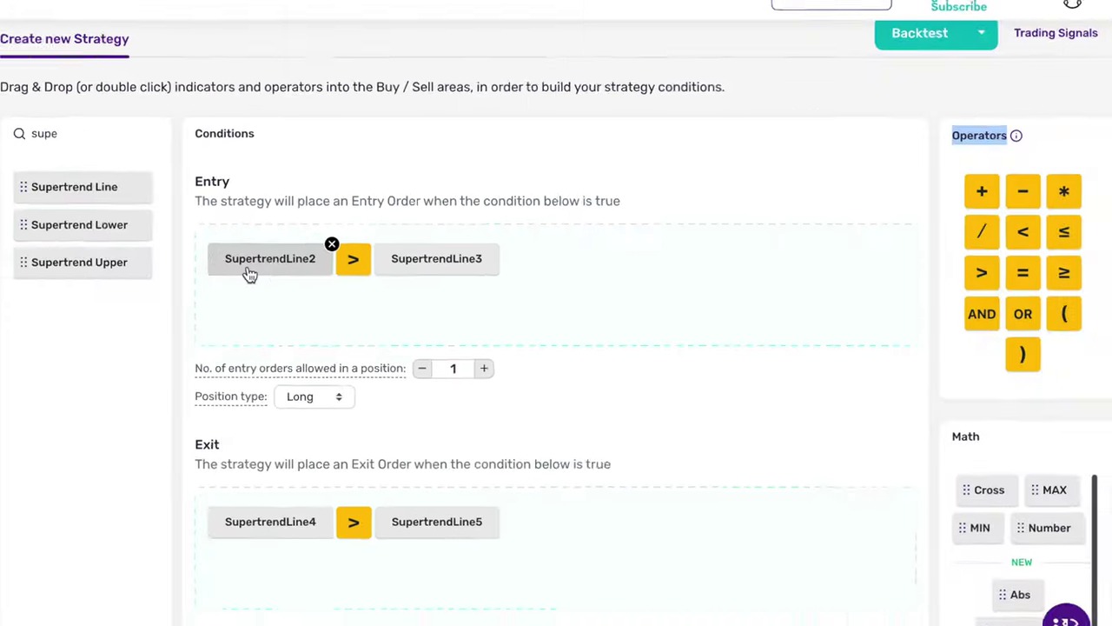
# Step: Add a Supertrend Line with its existing time interval, then scroll down to the Settings section
pyautogui.doubleClick(249, 275)
pyautogui.click(335, 240)
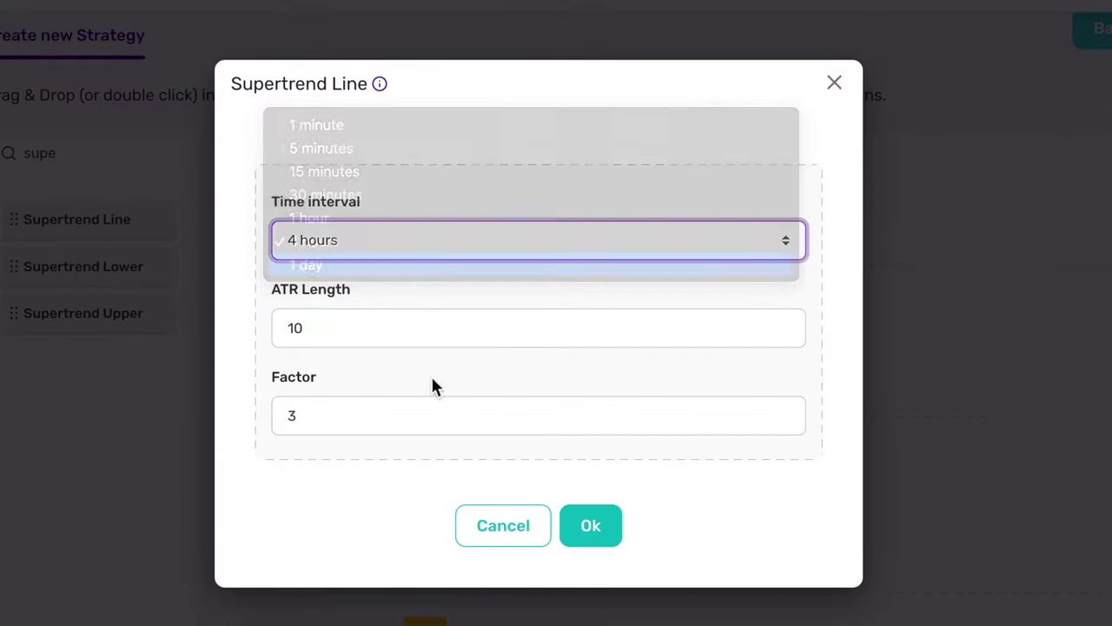
pyautogui.click(574, 528)
pyautogui.click(552, 315)
pyautogui.click(546, 248)
pyautogui.click(547, 261)
pyautogui.click(581, 527)
pyautogui.scroll(-1, 658, 432)
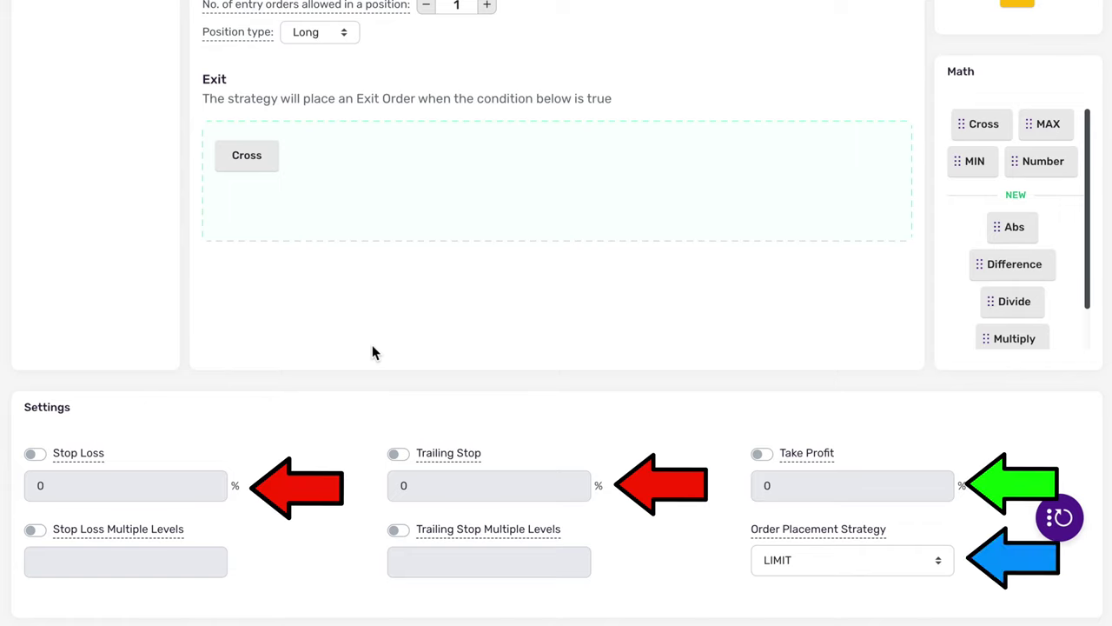
# Step: Enable stop loss at 3.1% and take profit at 6.2%
pyautogui.click(34, 456)
pyautogui.write('3.1')
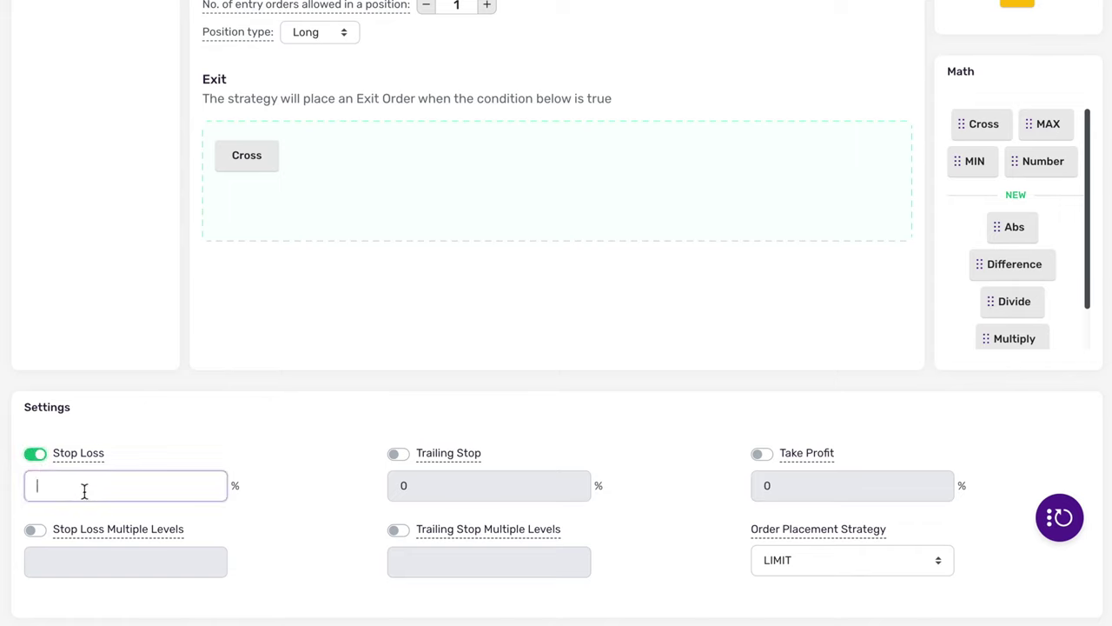
pyautogui.click(761, 453)
pyautogui.click(794, 484)
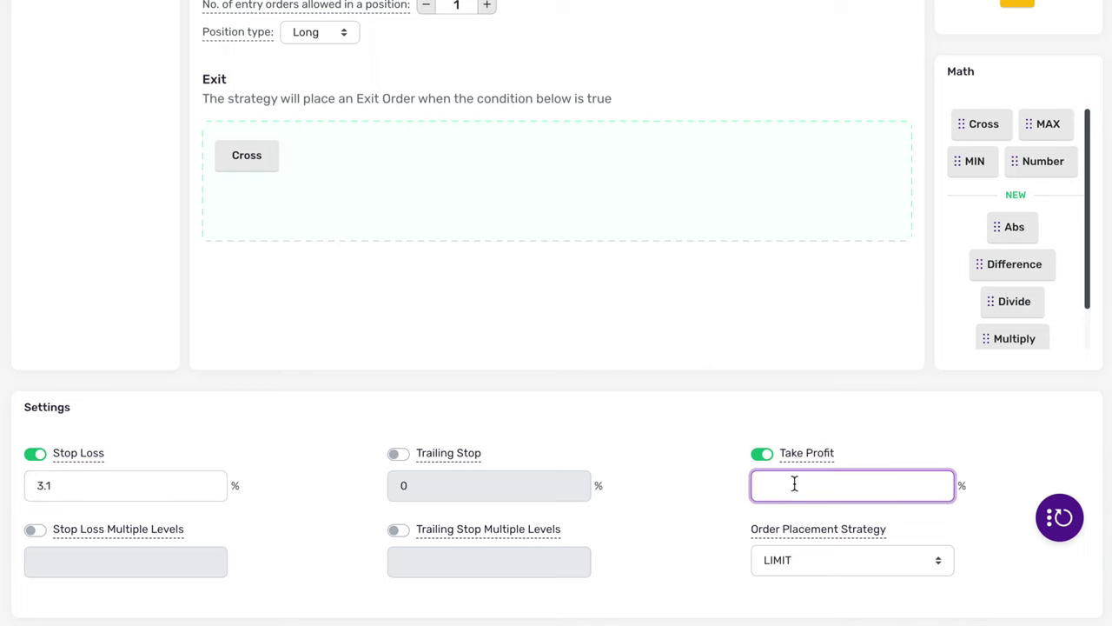
pyautogui.write('6.2')
pyautogui.click(716, 509)
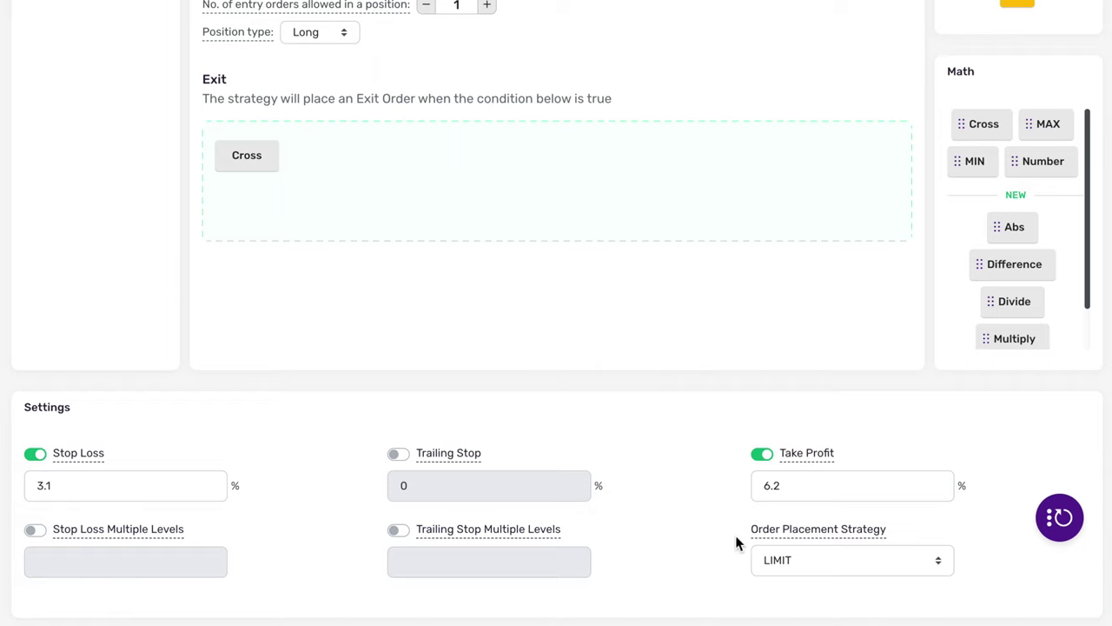
# Step: Set order placement to MARKET and switch stop loss and take profit back off
pyautogui.click(790, 565)
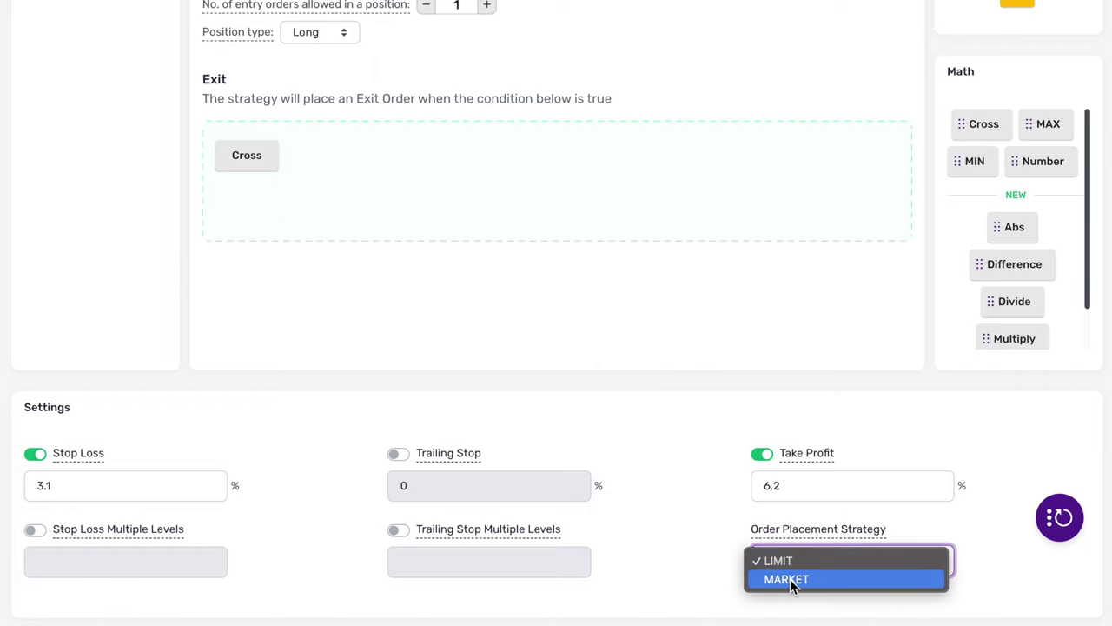
pyautogui.click(792, 581)
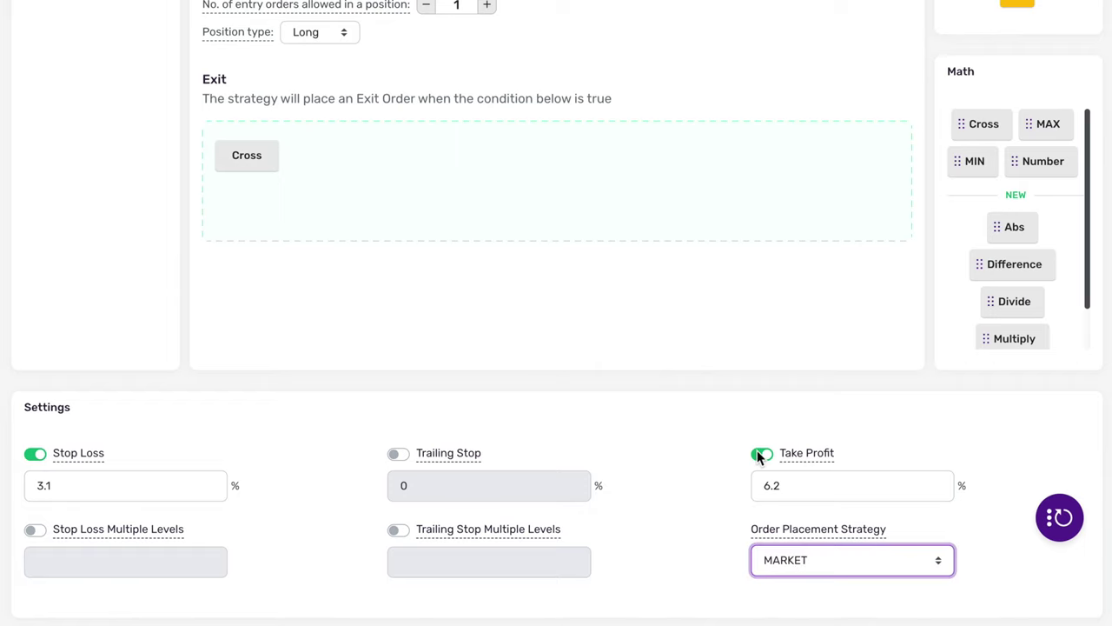
pyautogui.click(760, 453)
pyautogui.click(39, 458)
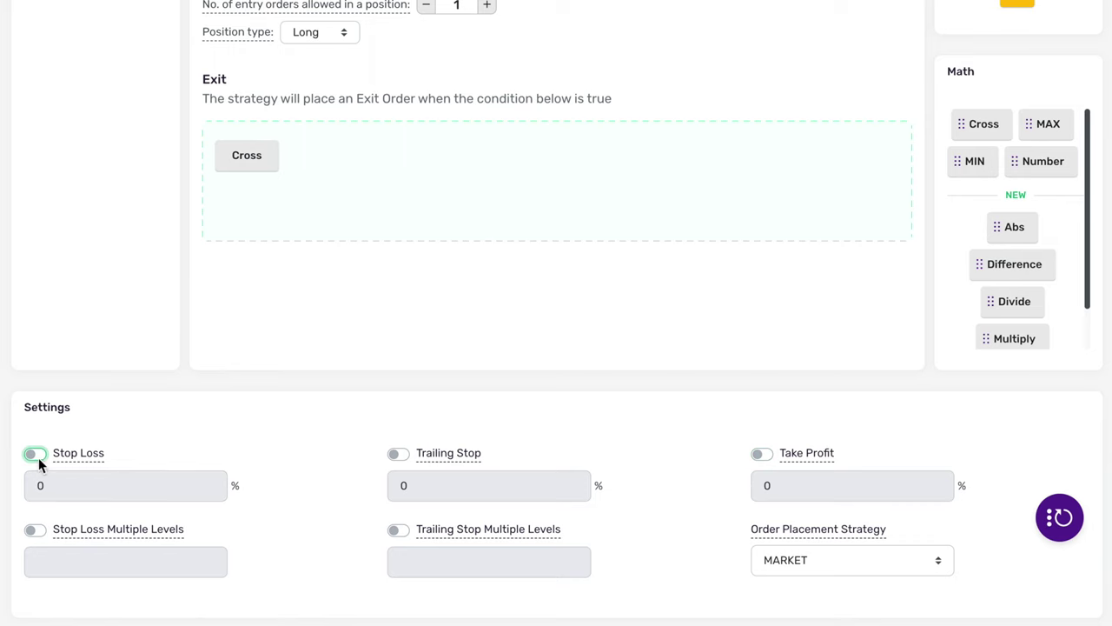
pyautogui.scroll(5, 331, 453)
# Step: Backtest the strategy on the crypto asset BTCUSDT
pyautogui.click(915, 32)
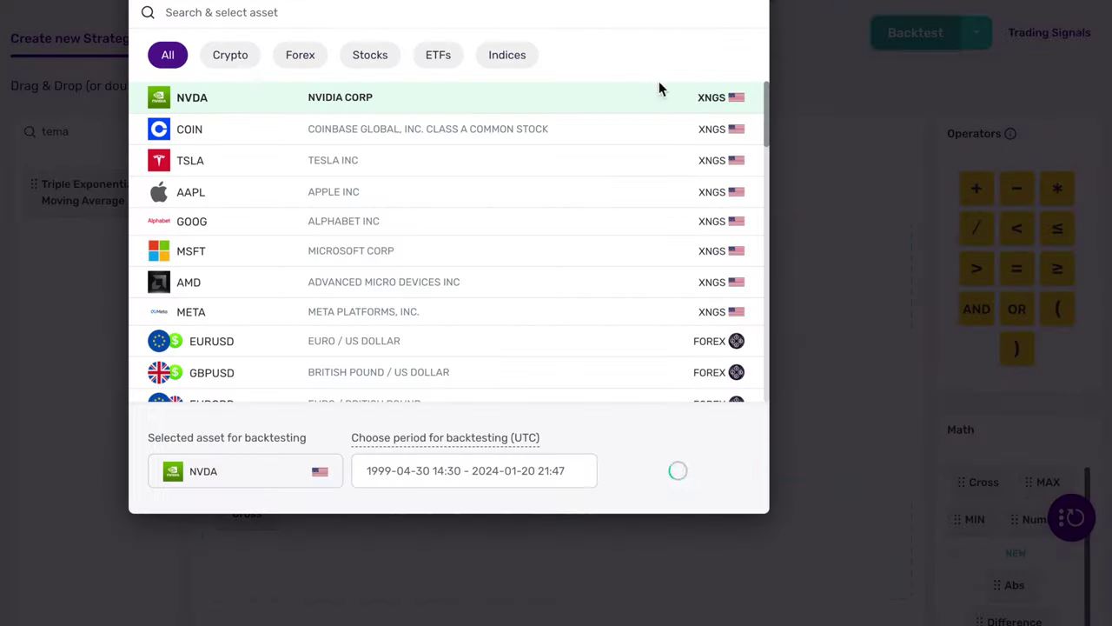
pyautogui.click(217, 57)
pyautogui.click(226, 98)
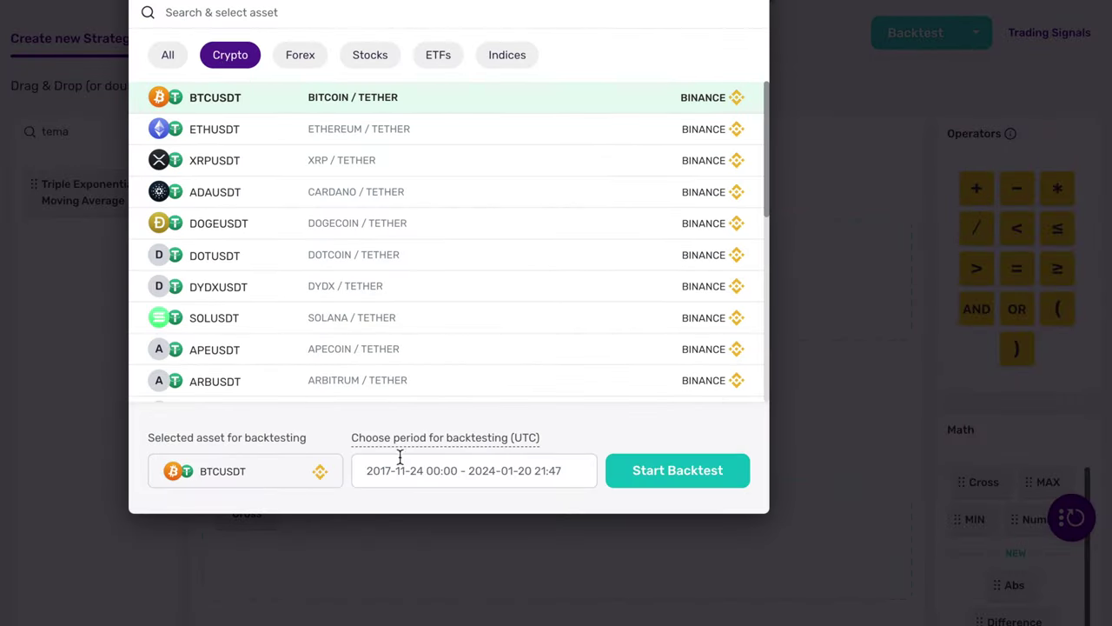
pyautogui.click(629, 471)
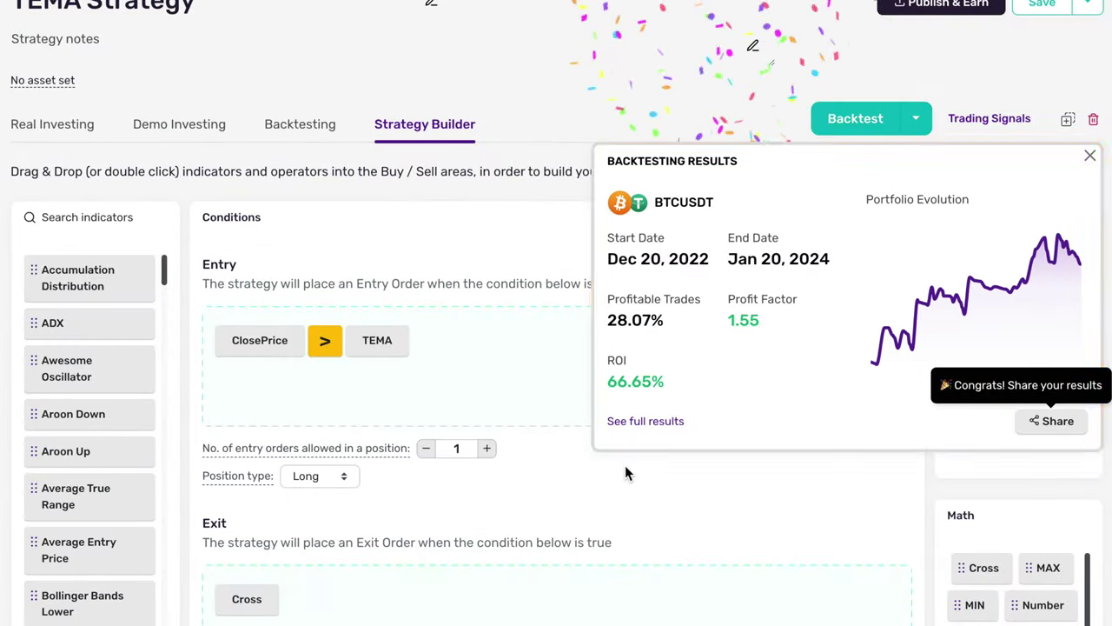
# Step: Add a TEMA line to the backtest results chart and scroll back through its history
pyautogui.click(646, 420)
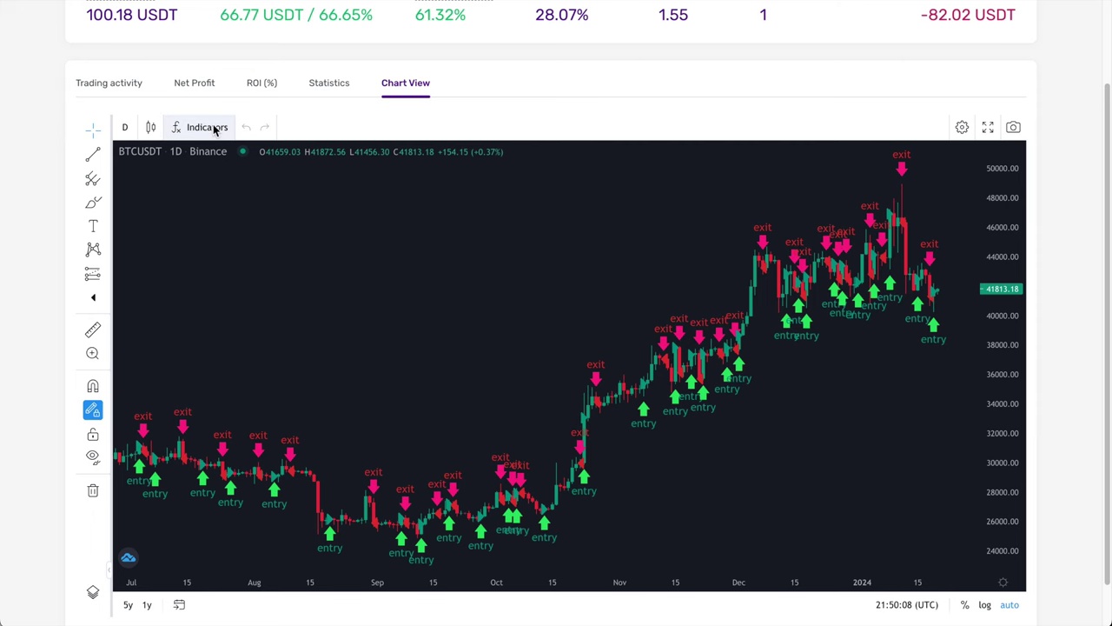
pyautogui.click(206, 126)
pyautogui.write('tema')
pyautogui.click(461, 276)
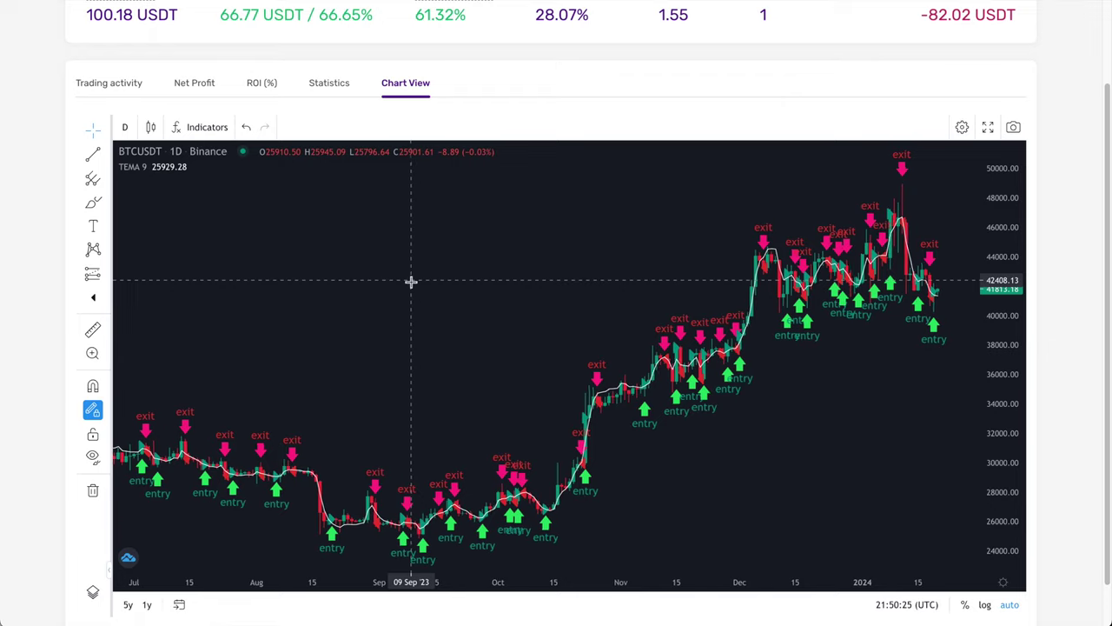
pyautogui.hscroll(-5, 409, 280)
pyautogui.hscroll(-5, 409, 281)
pyautogui.hscroll(-5, 409, 281)
pyautogui.hscroll(-5, 409, 281)
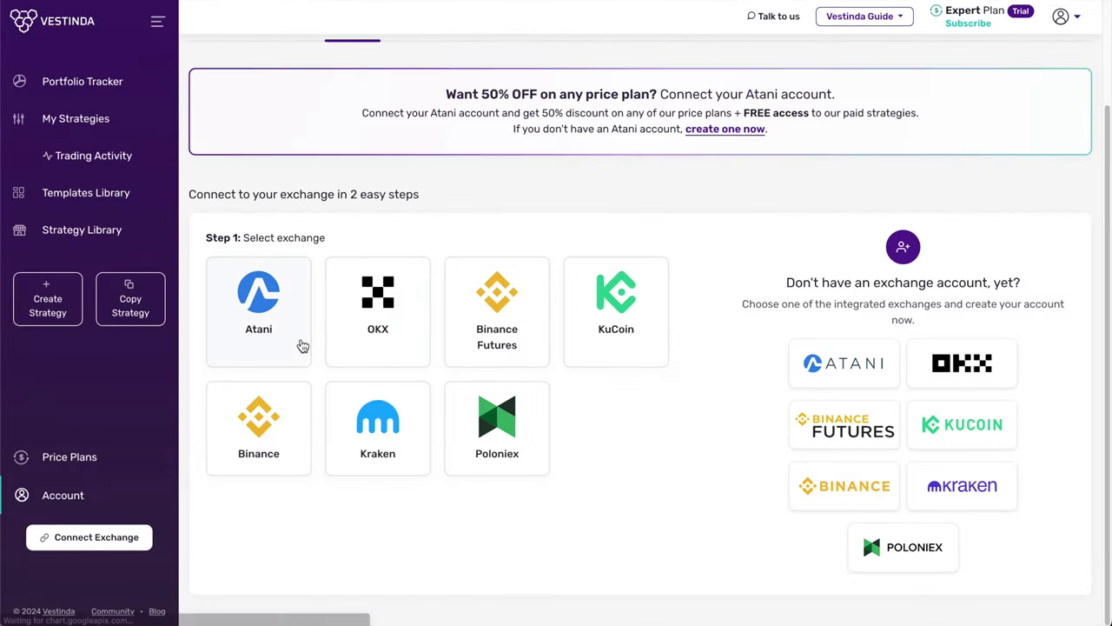
# Step: Pick Atani on the exchange-connection page and click into its API Key field
pyautogui.click(304, 344)
pyautogui.scroll(-1, 301, 346)
pyautogui.click(275, 464)
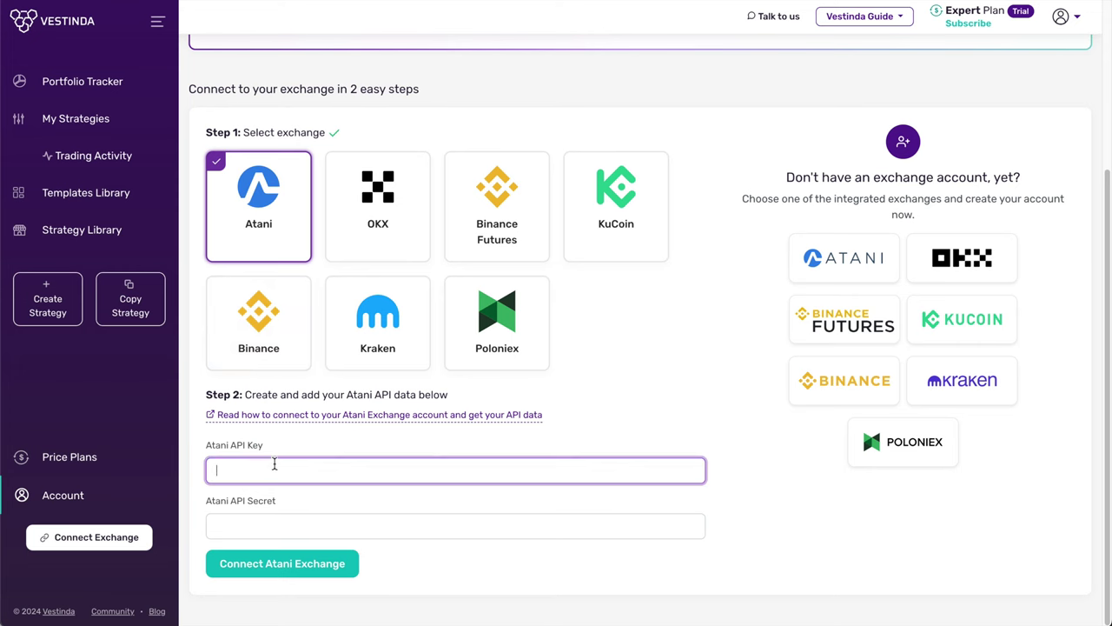
pyautogui.click(270, 527)
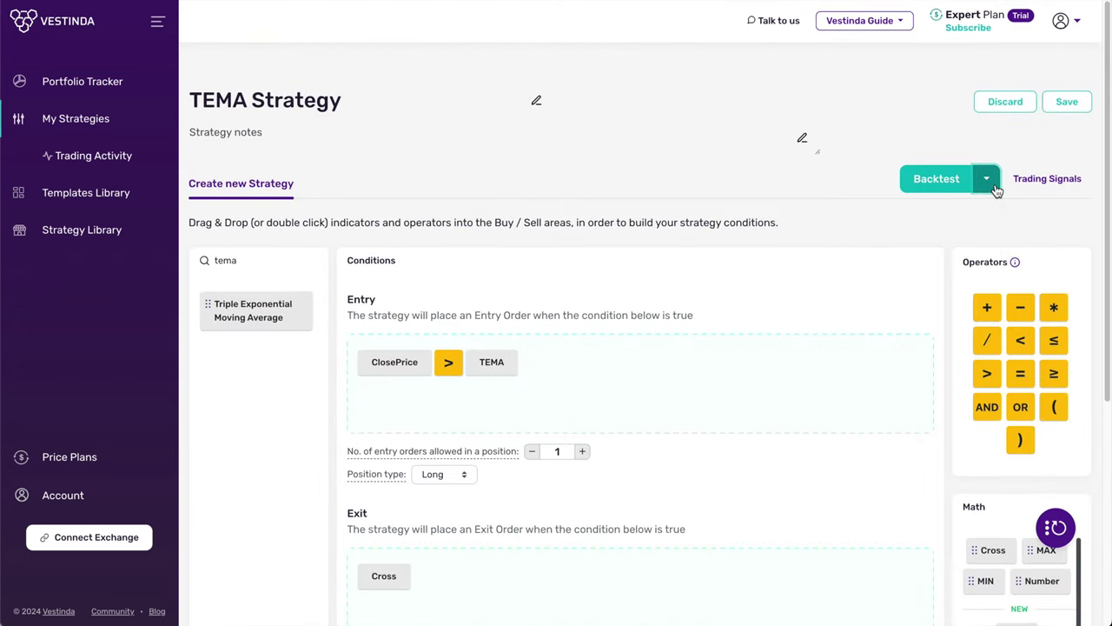